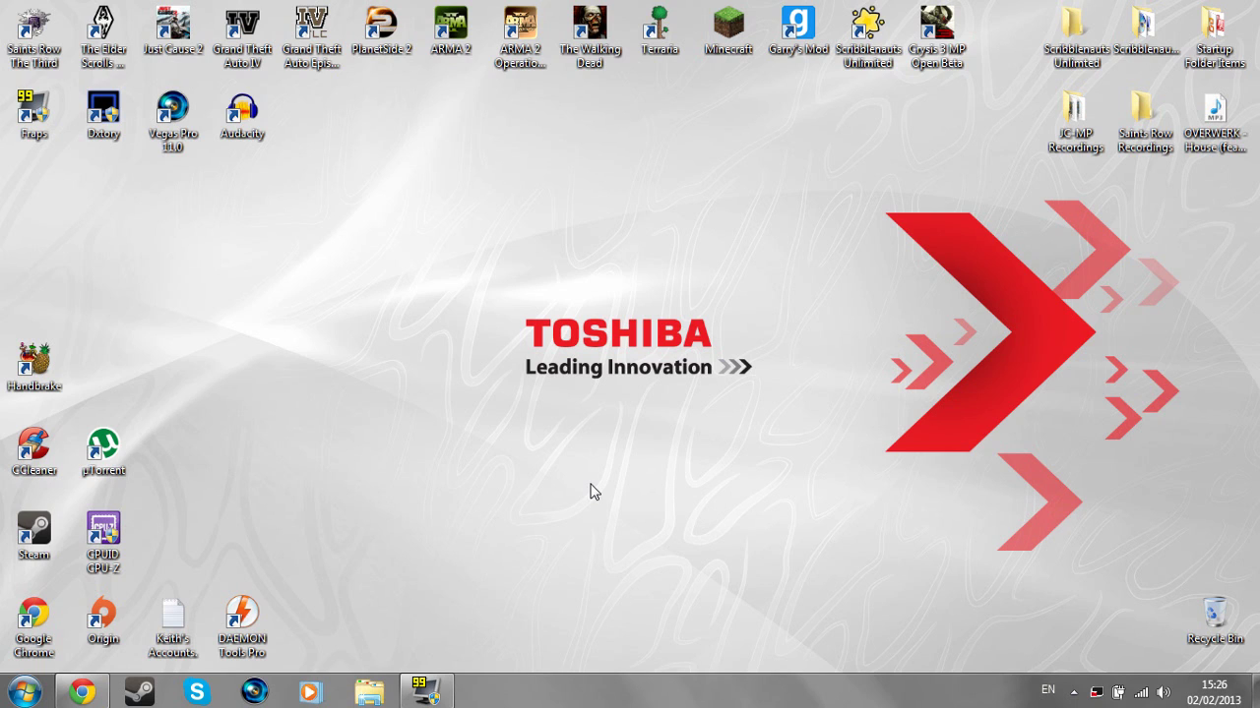
# Search Google for 'JC-MP' from the restored browser window
pyautogui.click(86, 695)
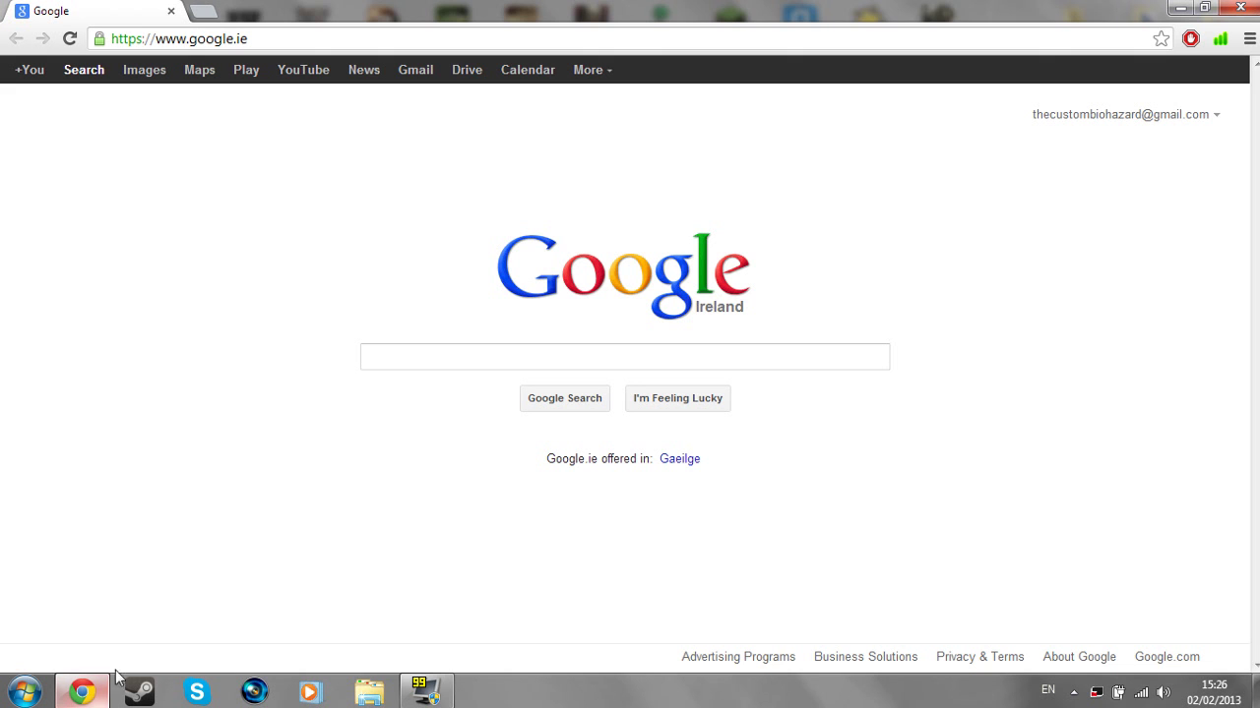
pyautogui.click(459, 369)
pyautogui.write('JC-')
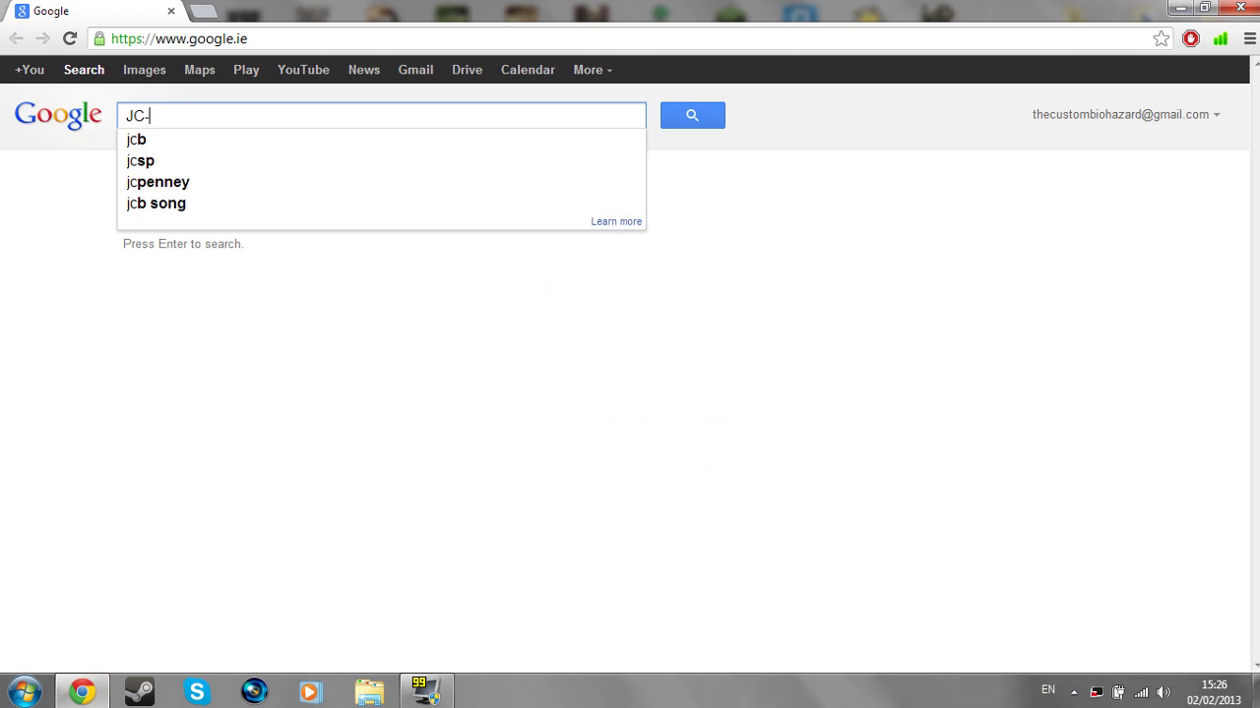
pyautogui.write('MP')
pyautogui.press('Return')
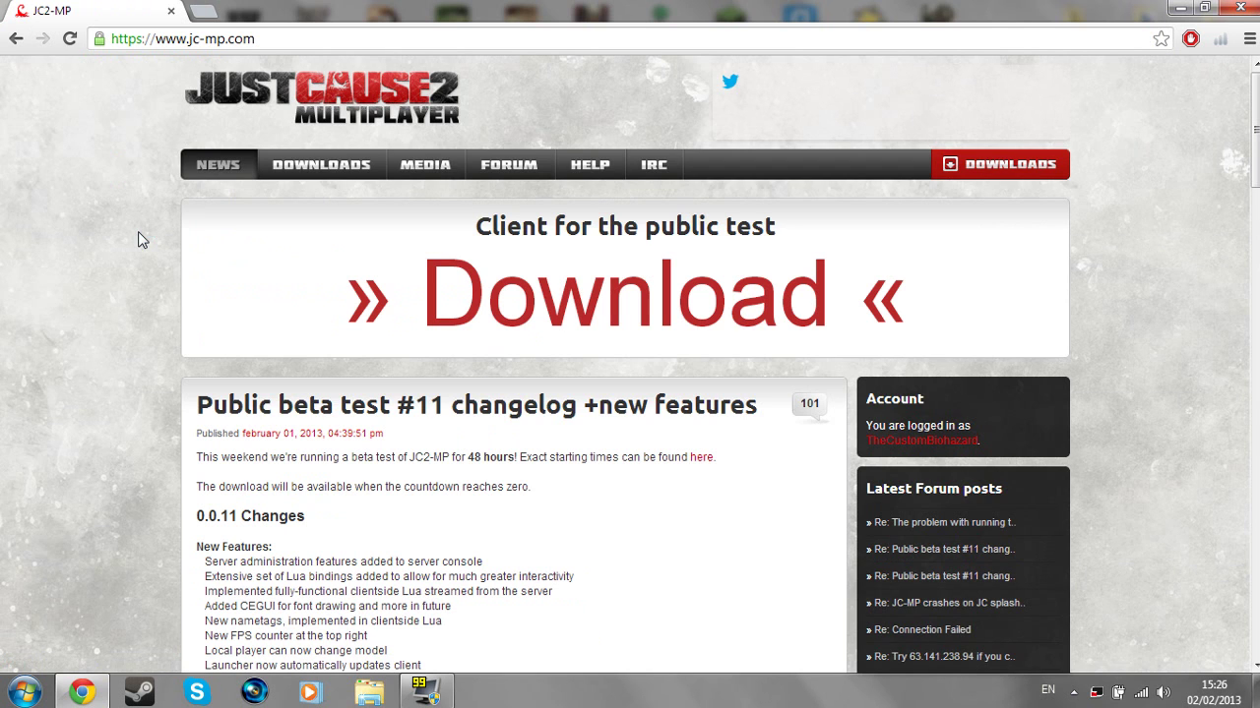
# Download the public test client installer setup.exe from jc-mp.com
pyautogui.click(628, 309)
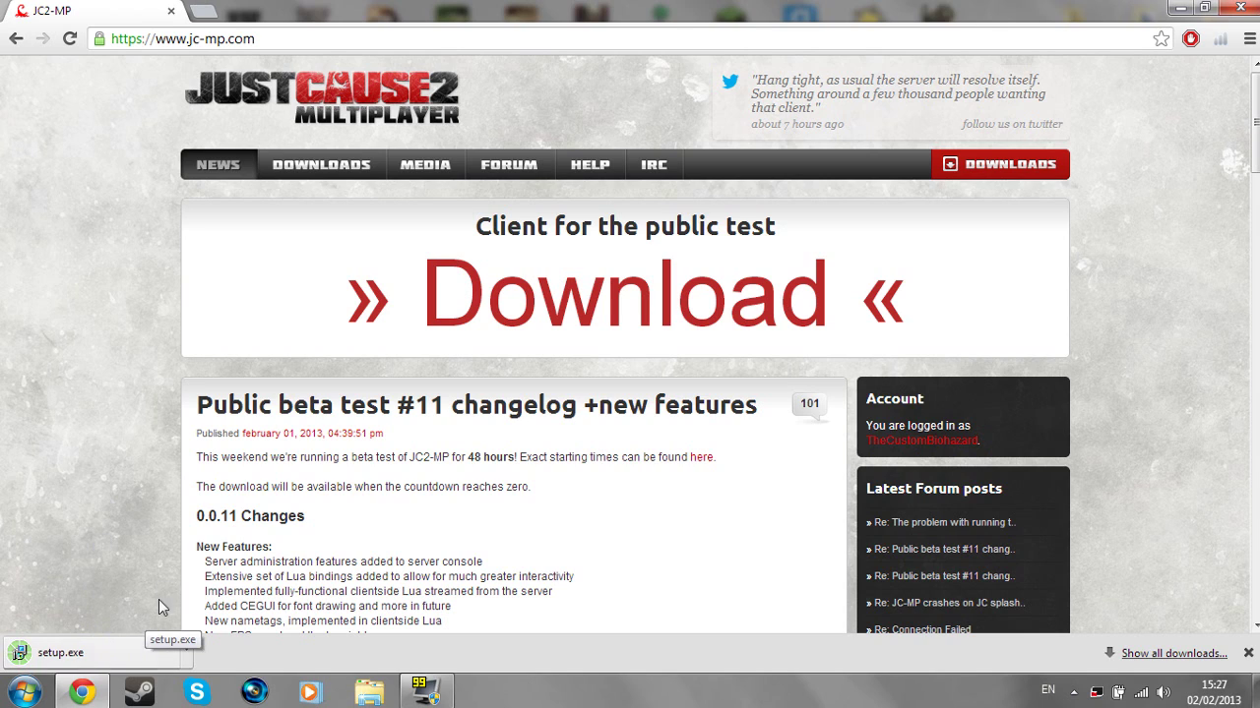
# Launch the downloaded setup.exe, confirm running it, and minimise the browser
pyautogui.click(144, 651)
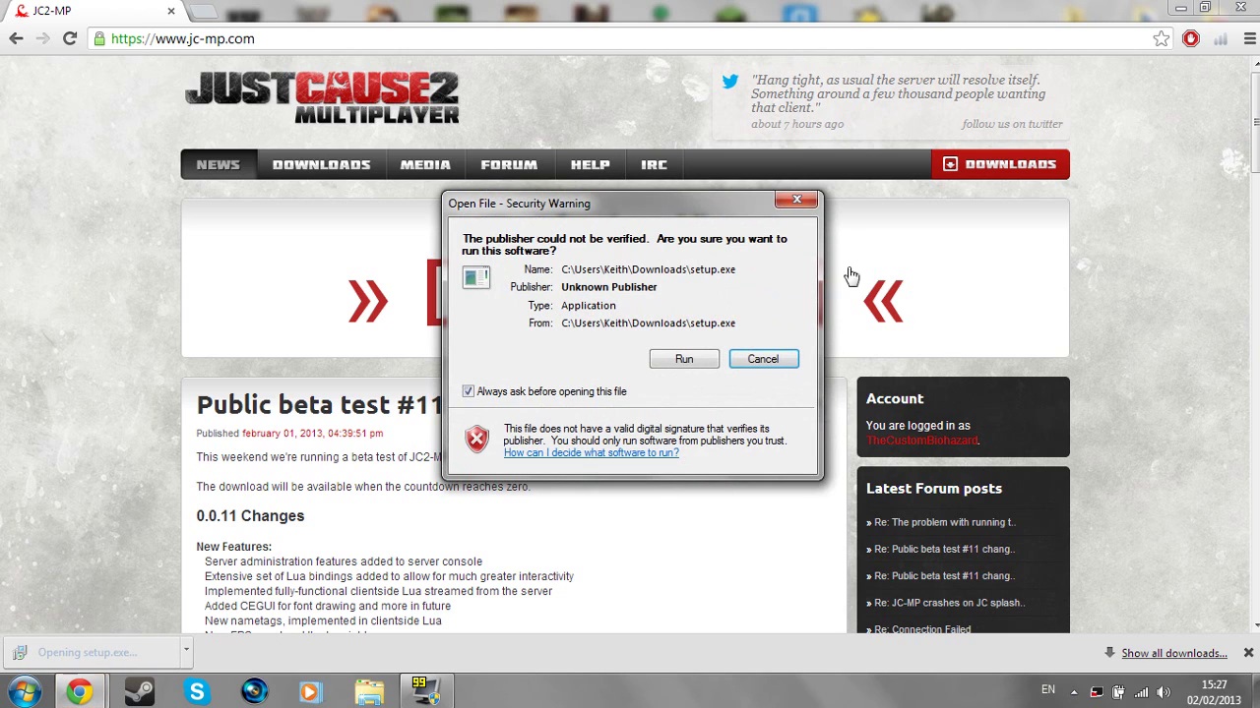
pyautogui.click(691, 360)
pyautogui.click(1180, 9)
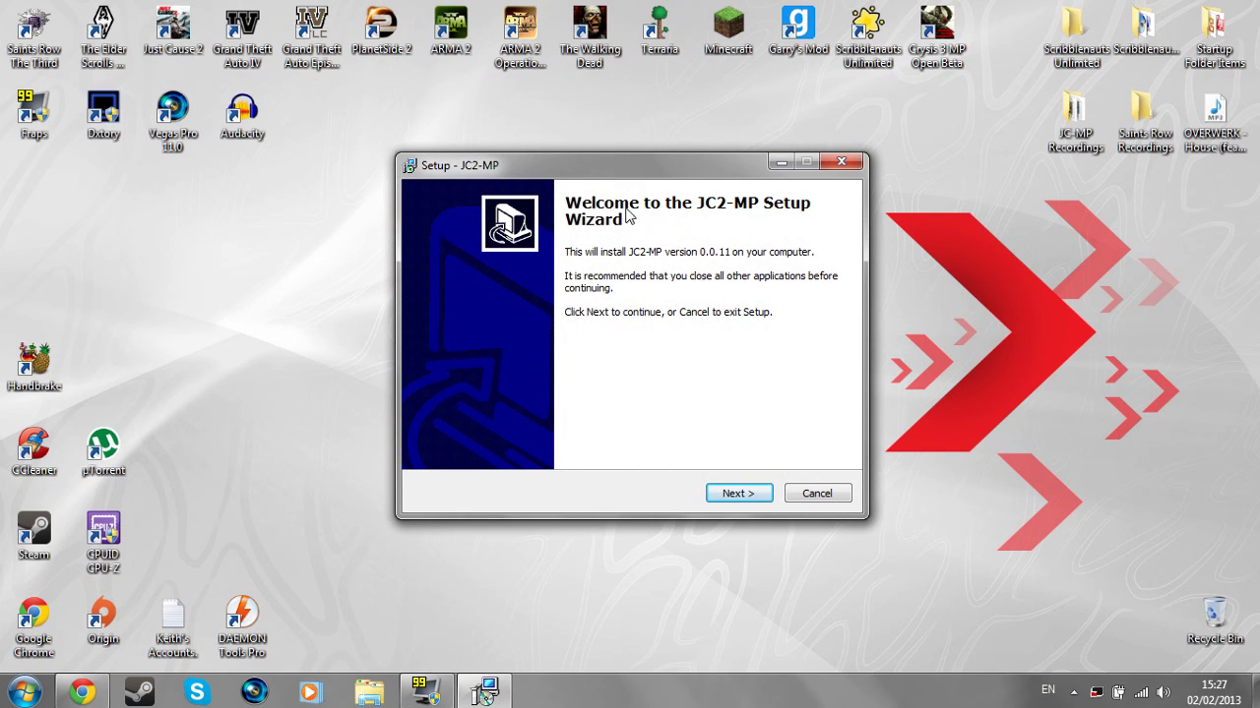
# Accept the default install location, Start Menu folder and desktop icon task
pyautogui.click(750, 496)
pyautogui.click(751, 497)
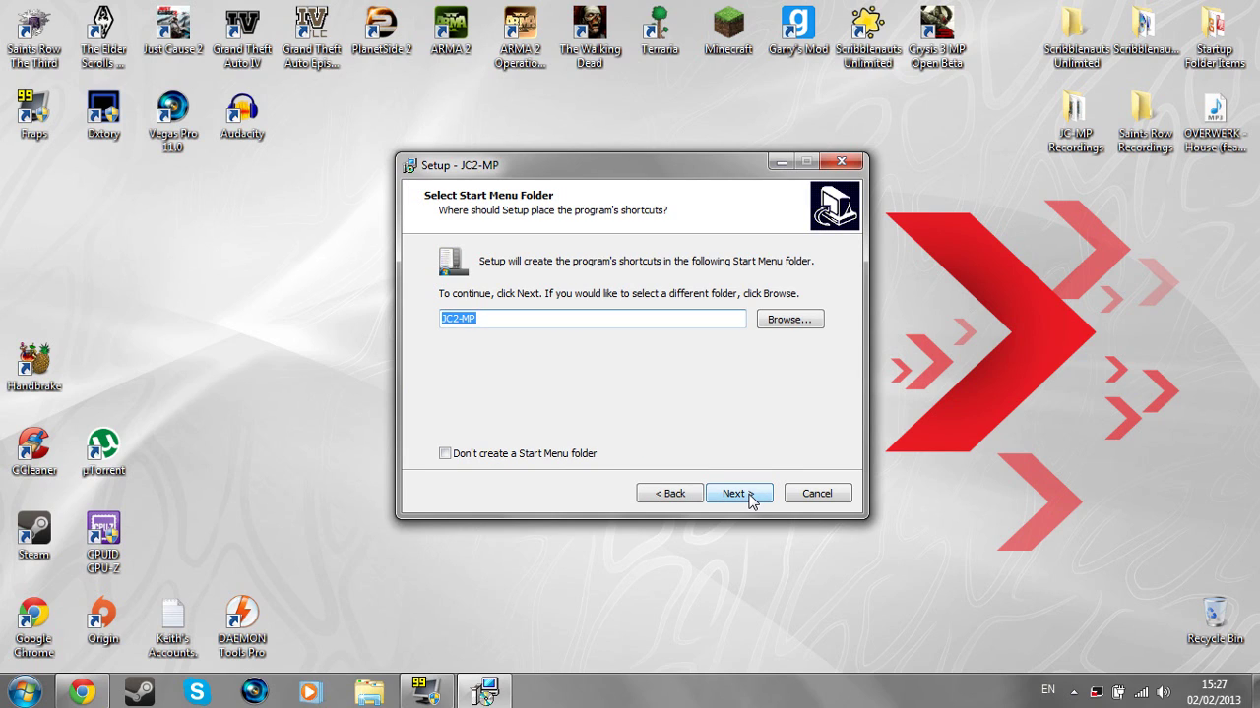
pyautogui.click(751, 497)
pyautogui.click(750, 497)
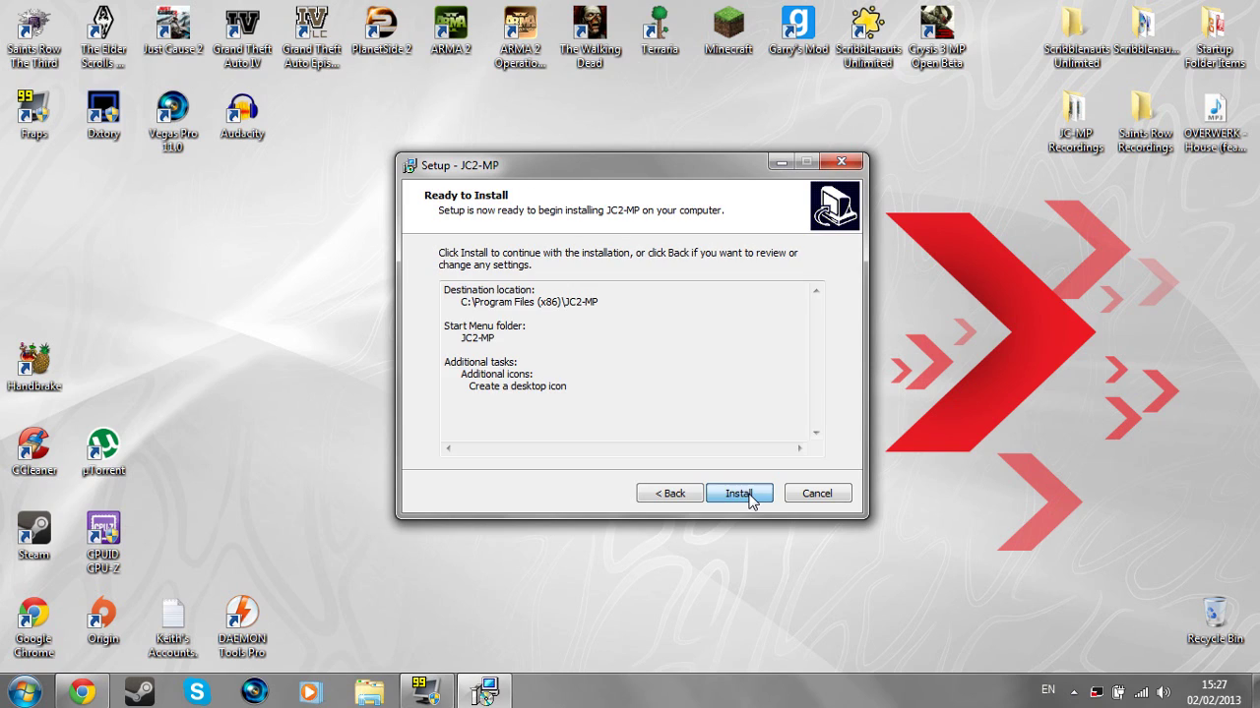
# Start the JC2-MP installation and place the Play JC2-MP shortcut beside Audacity
pyautogui.click(750, 497)
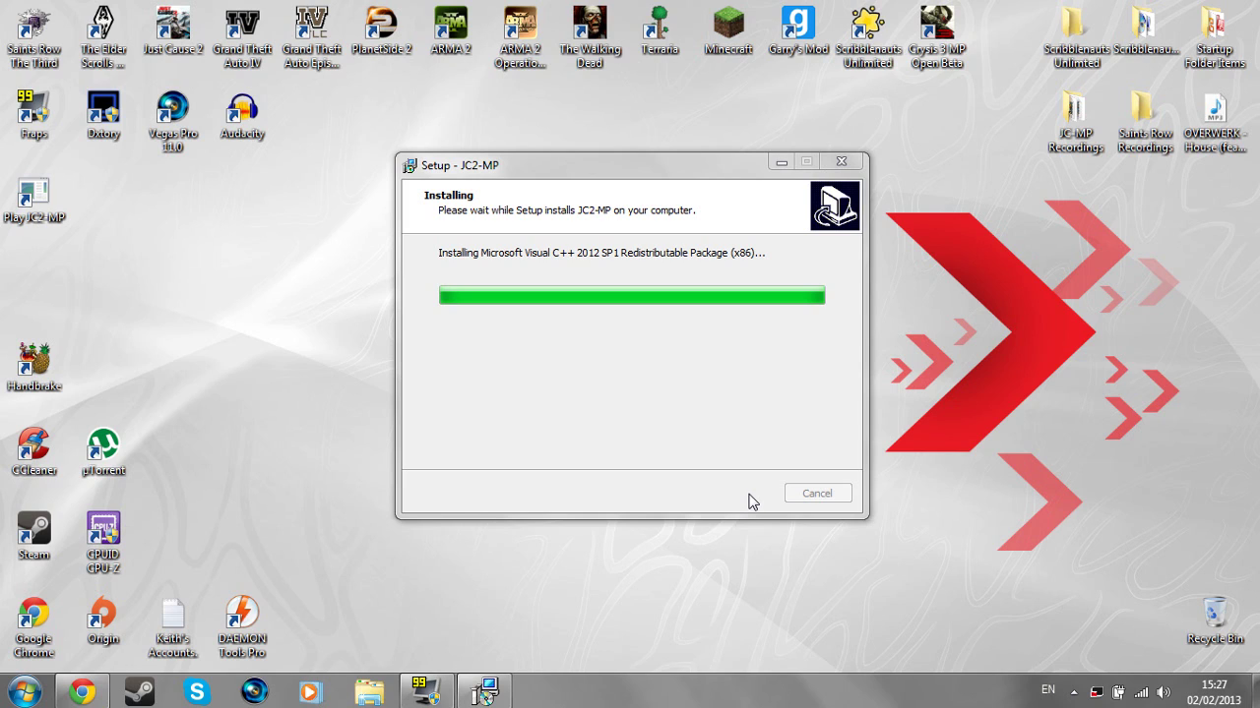
pyautogui.moveTo(34, 197); pyautogui.dragTo(315, 108)
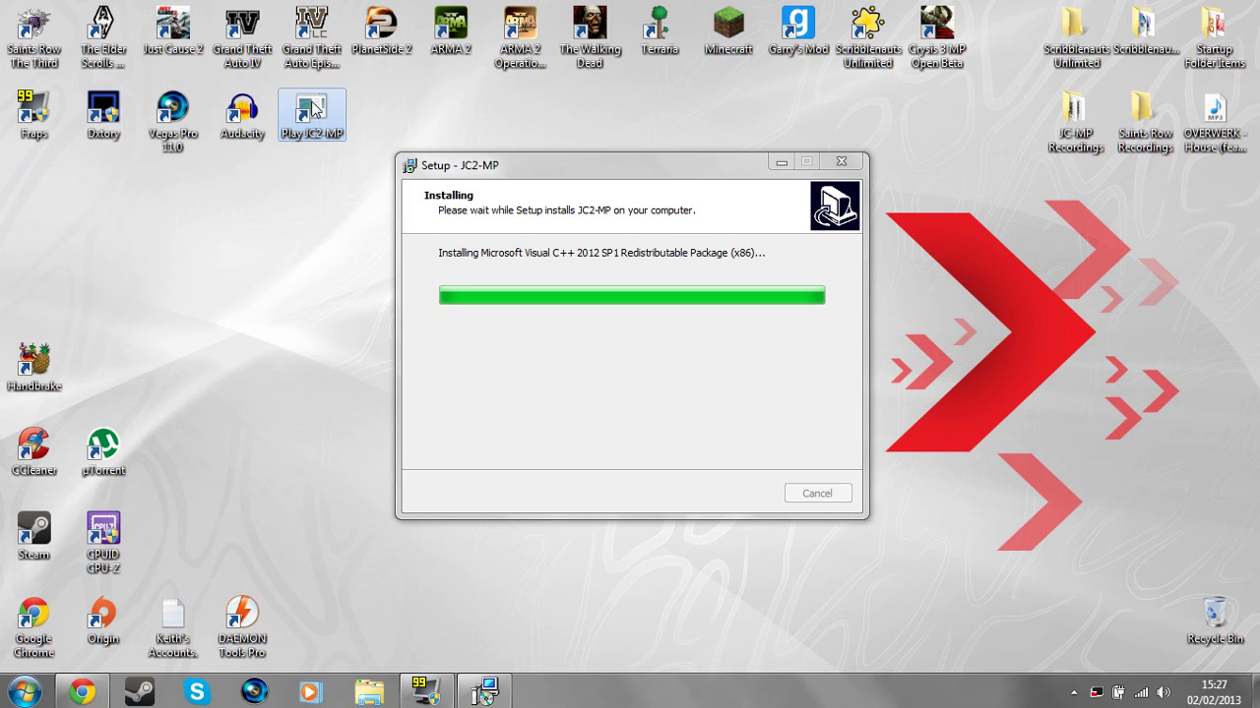
pyautogui.click(424, 117)
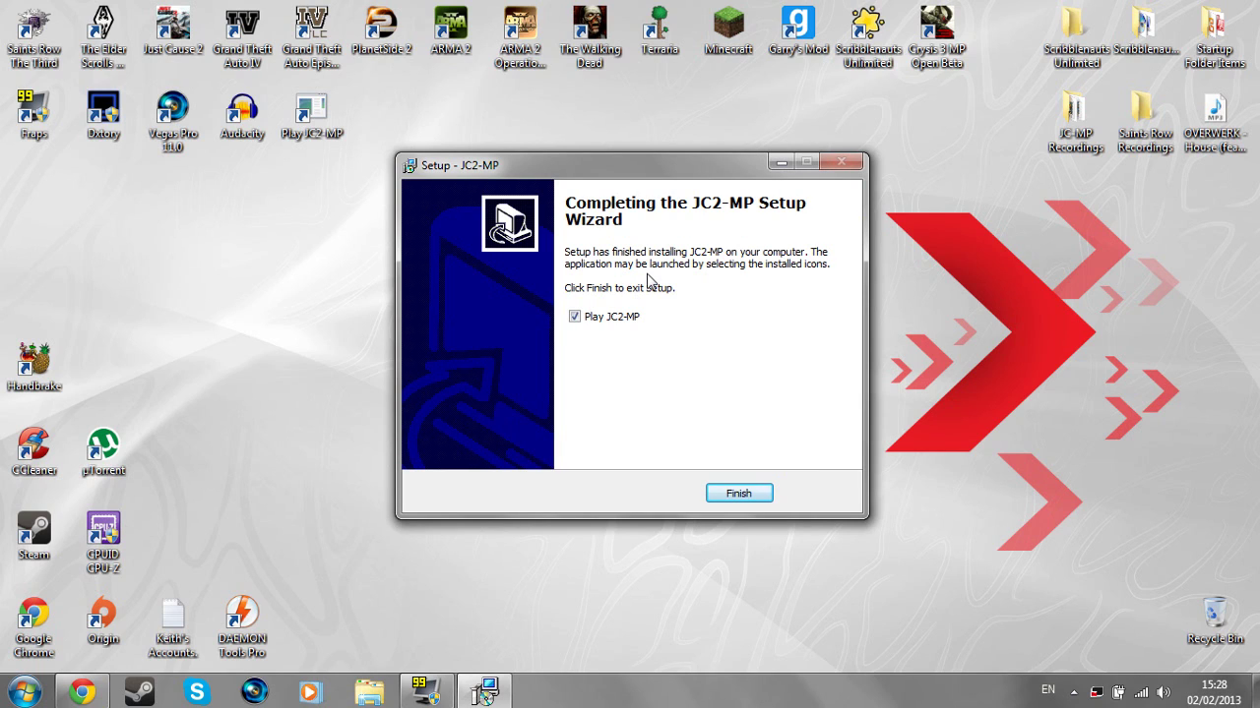
# Clear the 'Play JC2-MP' launch option and finish the setup wizard
pyautogui.click(575, 317)
pyautogui.click(731, 493)
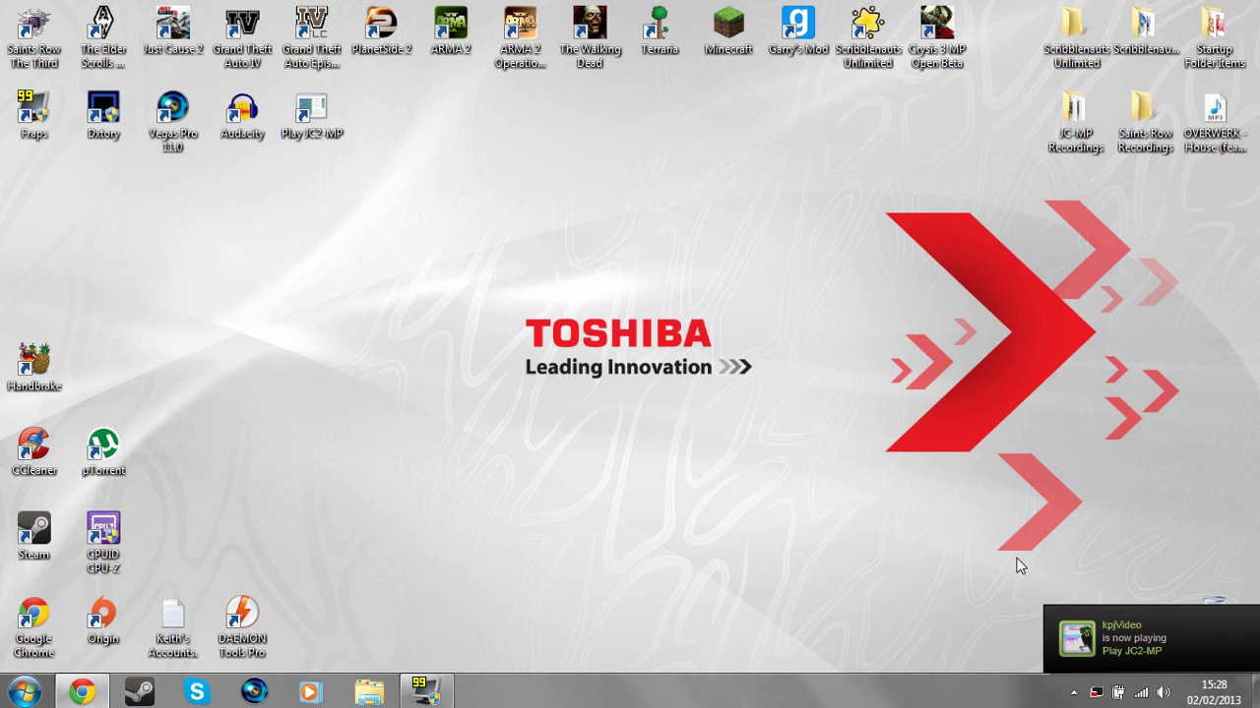
# Dismiss the kpjVideo now-playing notification in the bottom-right corner
pyautogui.click(1080, 654)
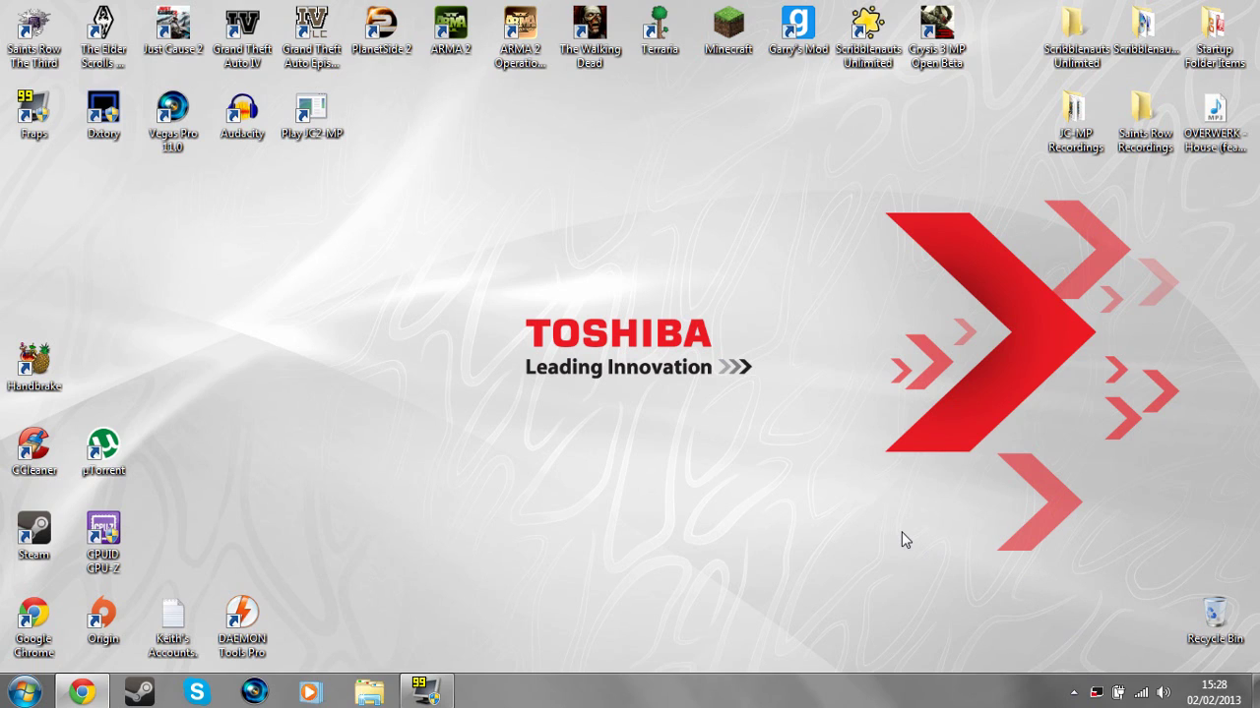